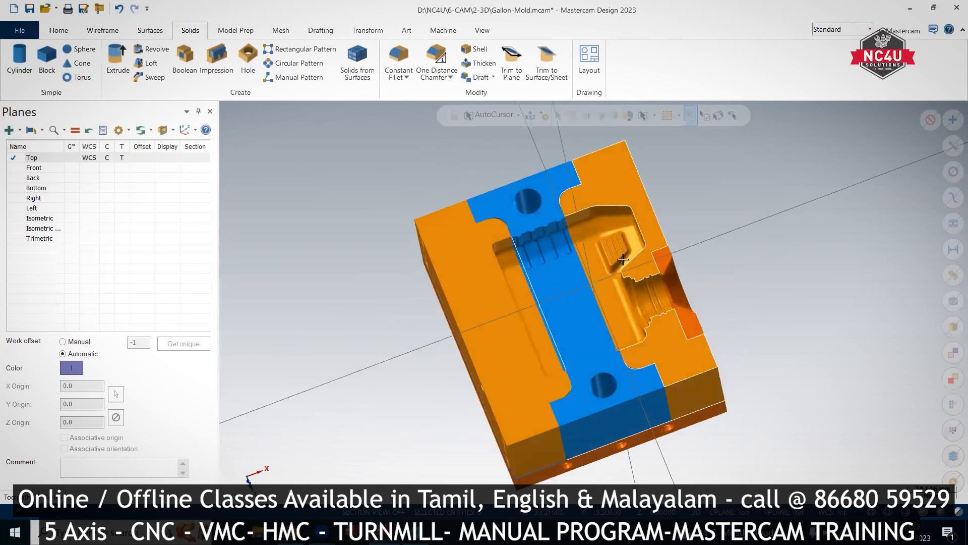
# - Delete every other body of the mold by inverting the selection, keeping only the orange half with the bottle-neck cavity
pyautogui.click(617, 245)
pyautogui.moveTo(699, 315)
pyautogui.mouseDown(button='middle')
pyautogui.moveTo(746, 302)
pyautogui.moveTo(770, 262)
pyautogui.mouseUp(button='middle')
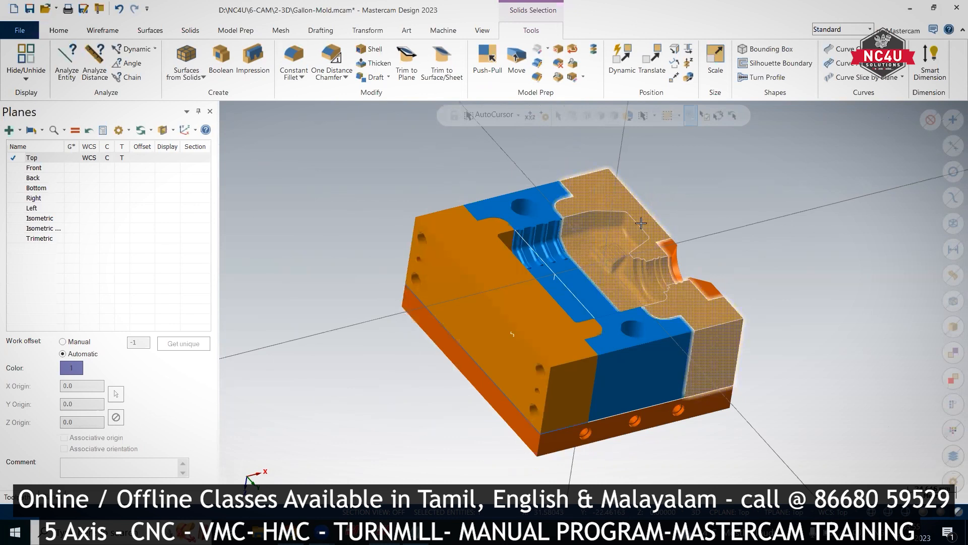
pyautogui.click(720, 116)
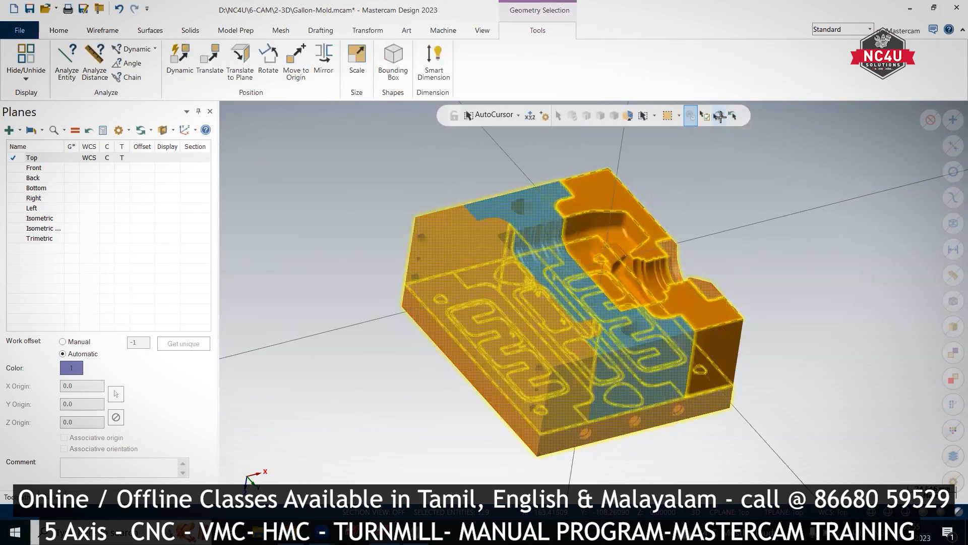
pyautogui.press('Delete')
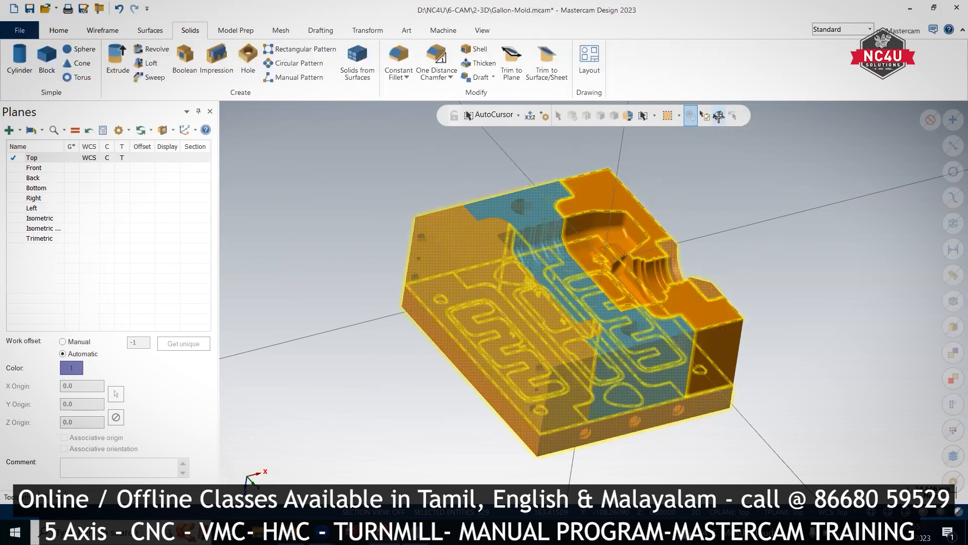
pyautogui.moveTo(573, 332)
pyautogui.mouseDown(button='middle')
pyautogui.moveTo(712, 212)
pyautogui.moveTo(614, 272)
pyautogui.mouseUp(button='middle')
pyautogui.scroll(4, 606, 270)
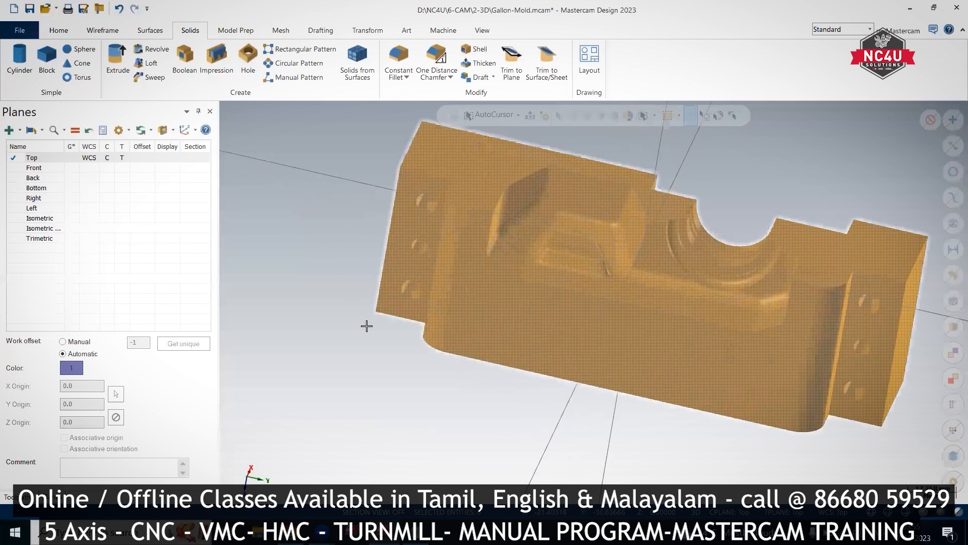
pyautogui.moveTo(362, 322)
pyautogui.mouseDown(button='middle')
pyautogui.moveTo(313, 346)
pyautogui.moveTo(444, 288)
pyautogui.moveTo(439, 267)
pyautogui.mouseUp(button='middle')
# - In the Top view, draw a freeform horizontal line about 115 long to the upper right of the mold block
pyautogui.rightClick(685, 211)
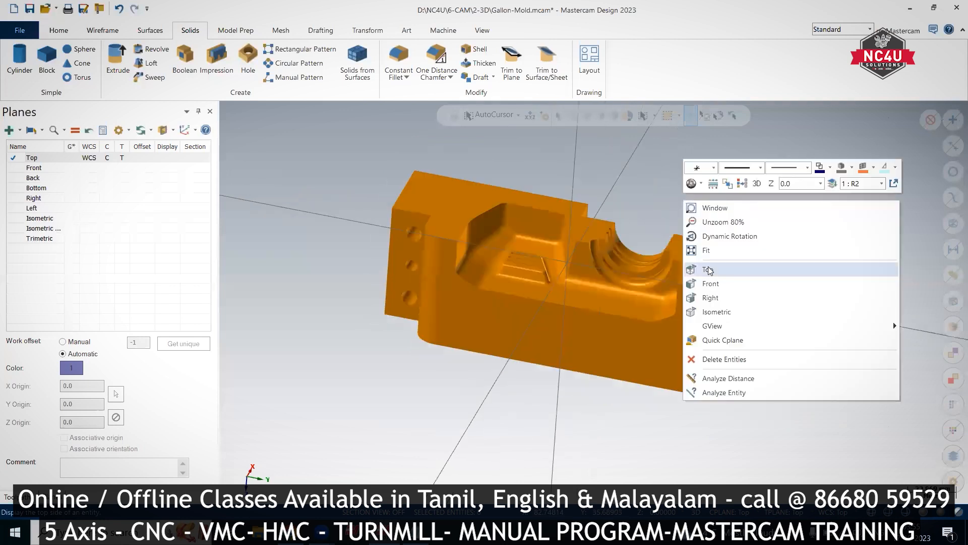
pyautogui.click(711, 268)
pyautogui.scroll(-3, 420, 283)
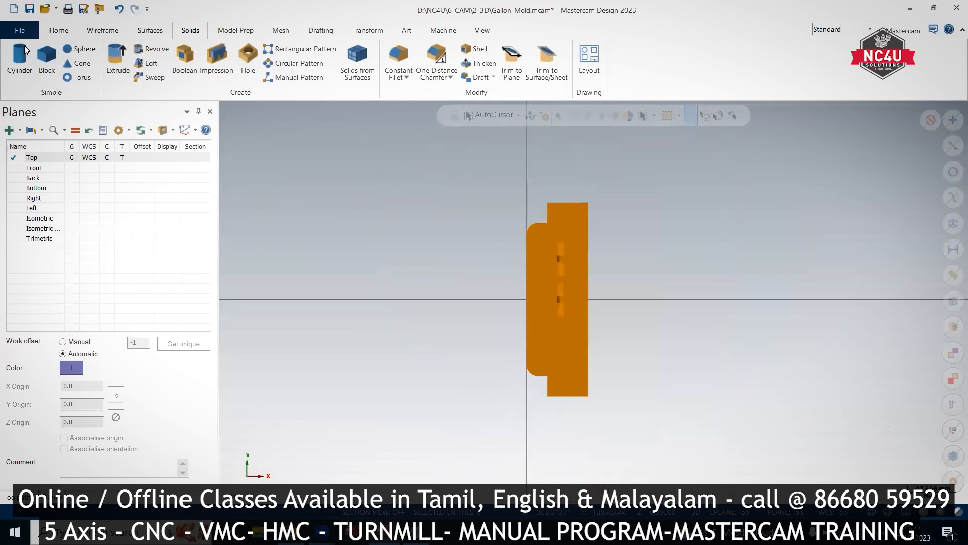
pyautogui.click(101, 30)
pyautogui.click(91, 60)
pyautogui.click(662, 211)
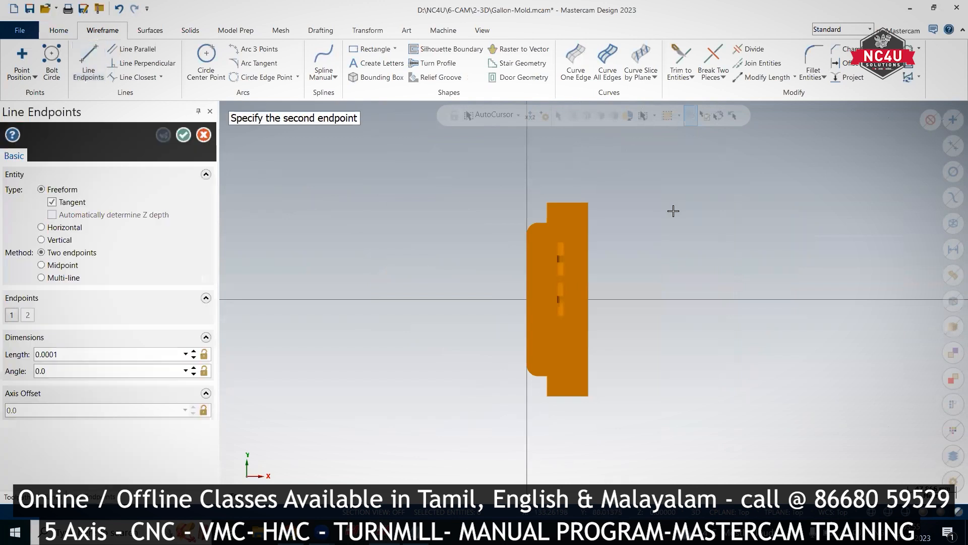
pyautogui.click(780, 210)
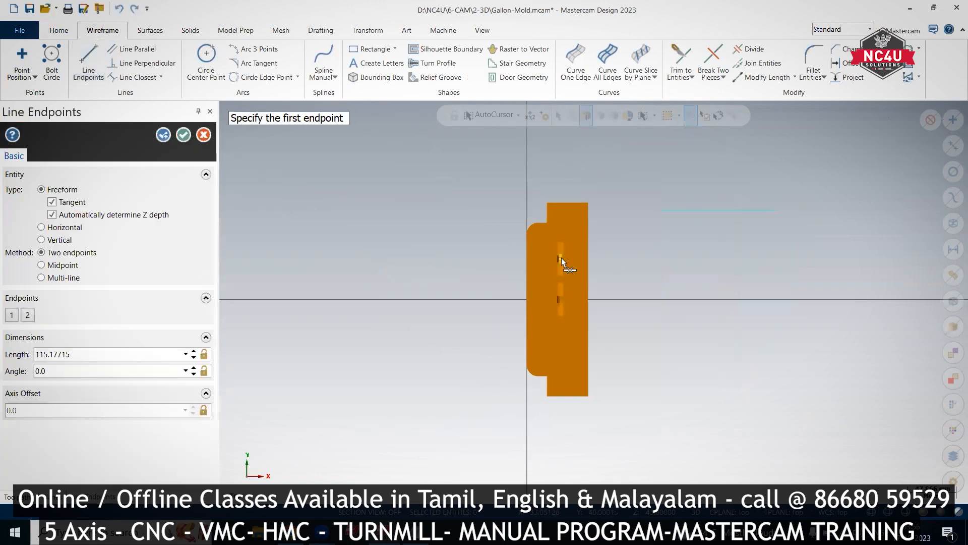
pyautogui.press('Escape')
pyautogui.click(88, 59)
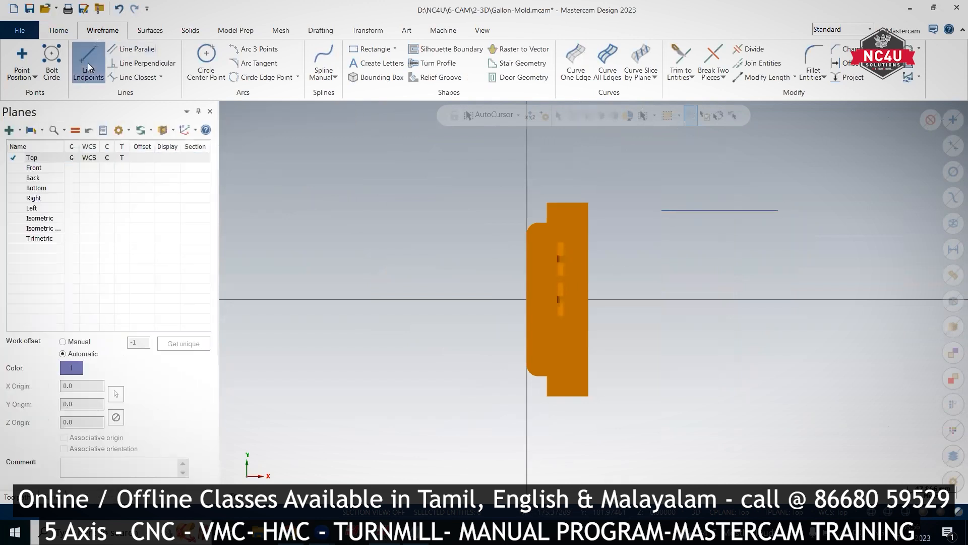
pyautogui.click(518, 118)
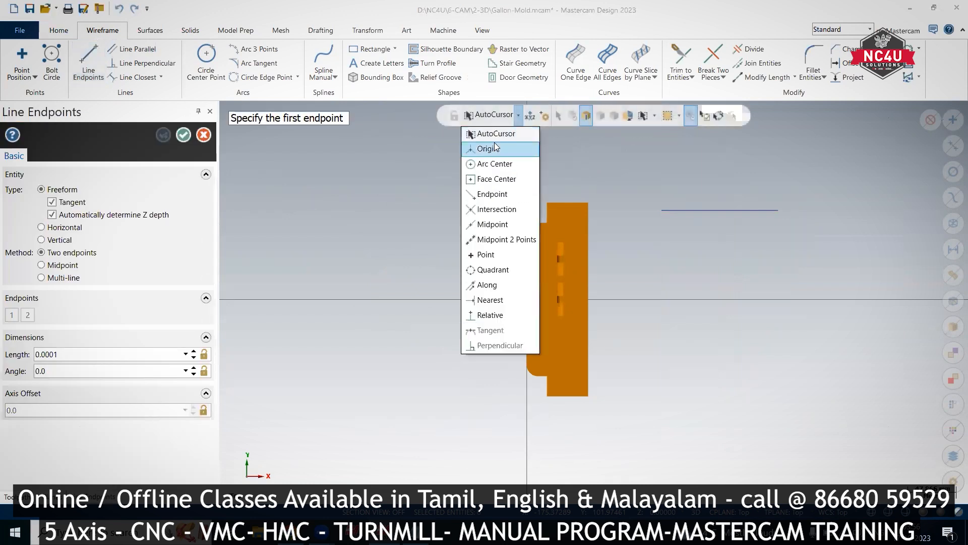
pyautogui.click(497, 134)
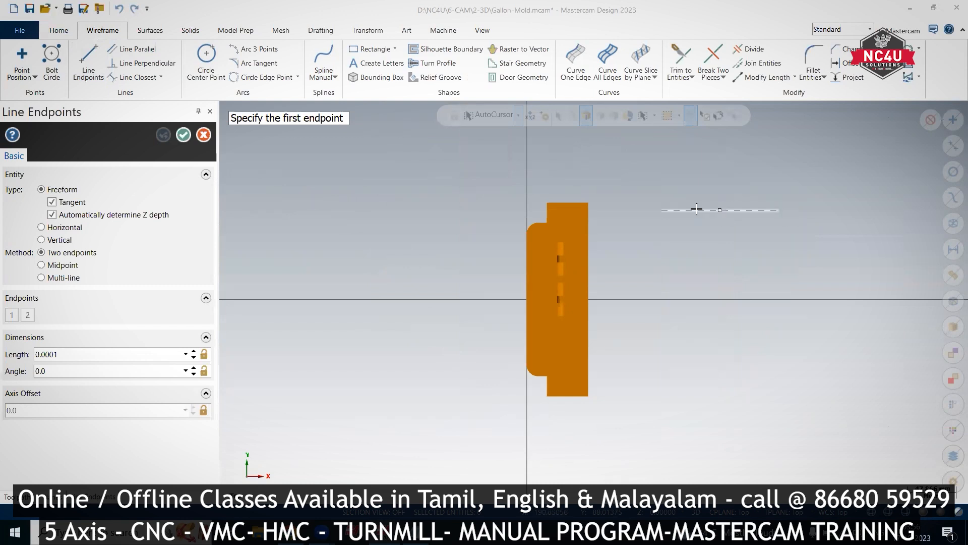
pyautogui.click(91, 68)
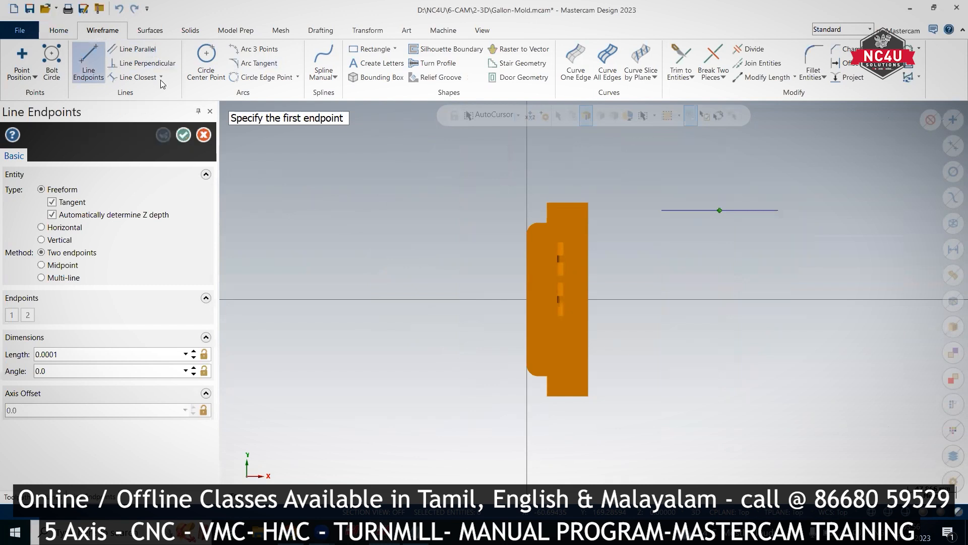
pyautogui.click(518, 116)
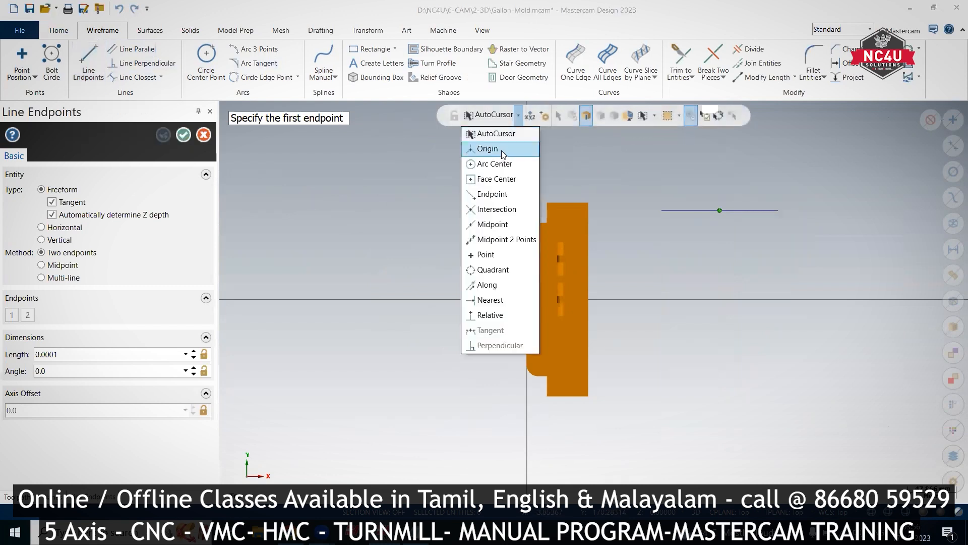
pyautogui.click(501, 150)
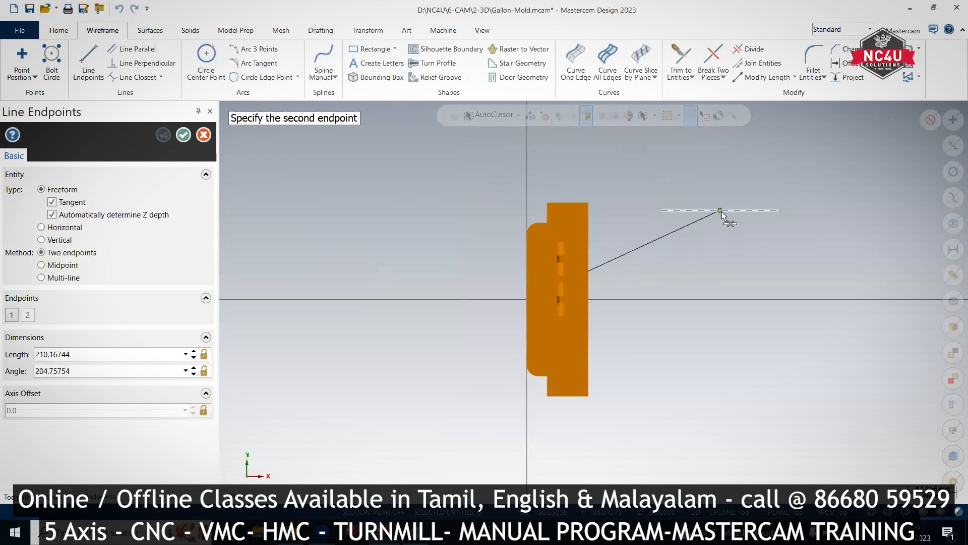
pyautogui.click(519, 115)
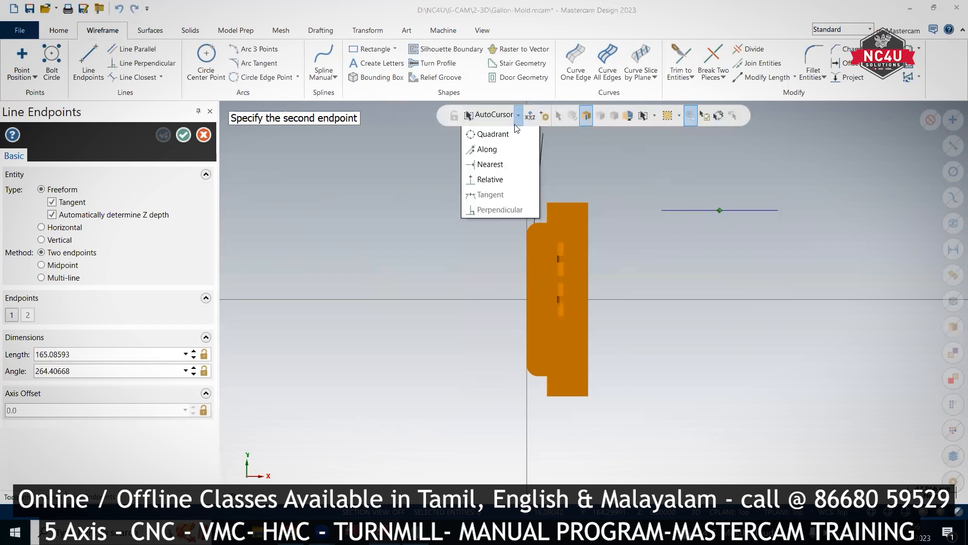
pyautogui.click(502, 164)
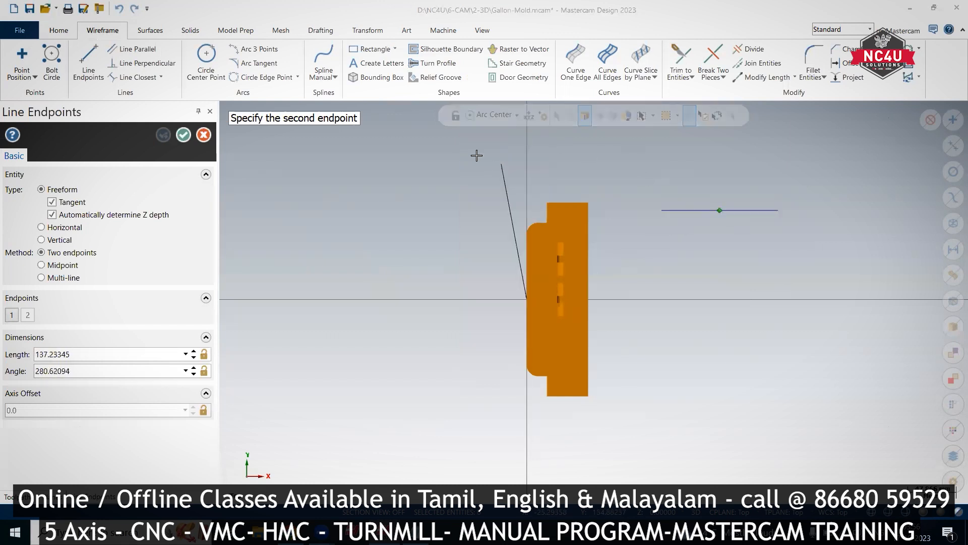
# - Draw a circle of about 40 radius beside the mold block and a line from its arc center to the block's face center
pyautogui.click(214, 67)
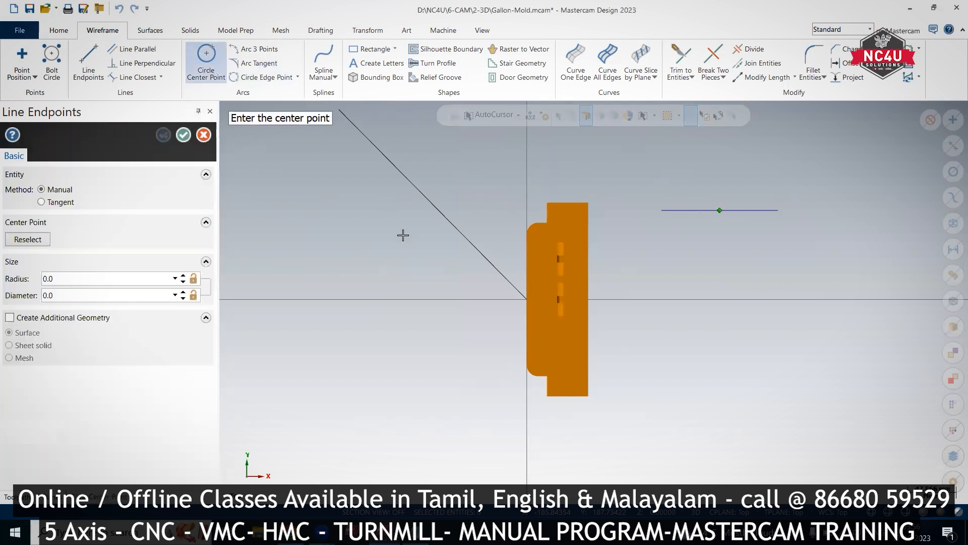
pyautogui.click(404, 195)
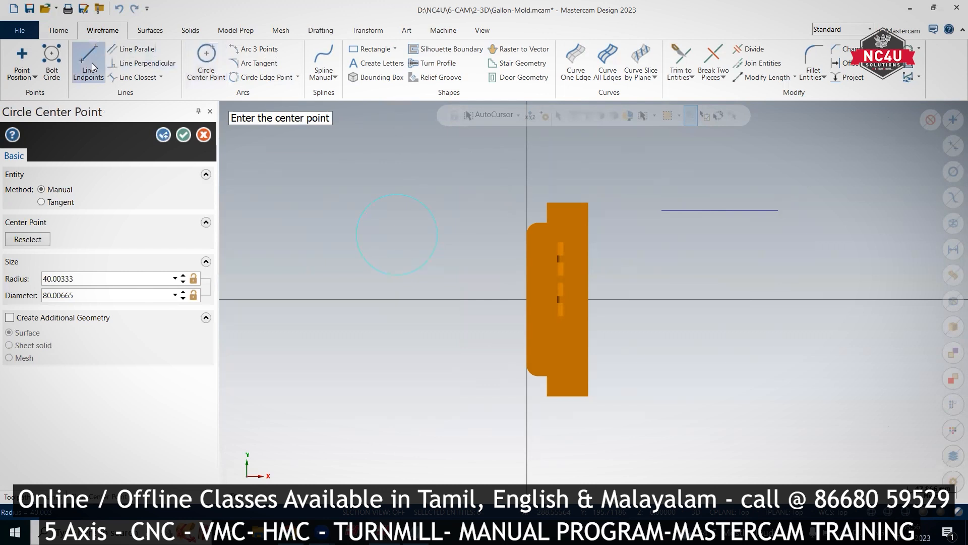
pyautogui.click(93, 67)
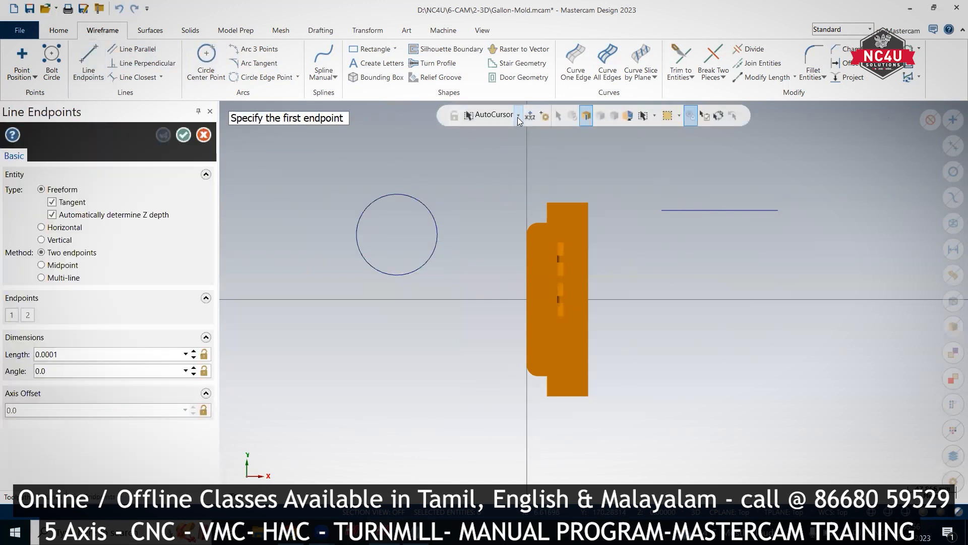
pyautogui.click(518, 116)
pyautogui.click(502, 164)
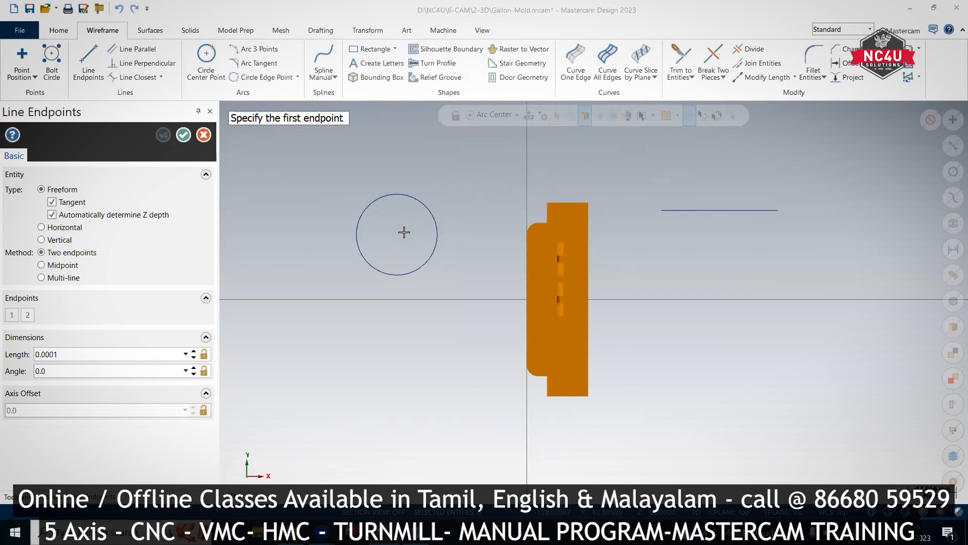
pyautogui.click(420, 205)
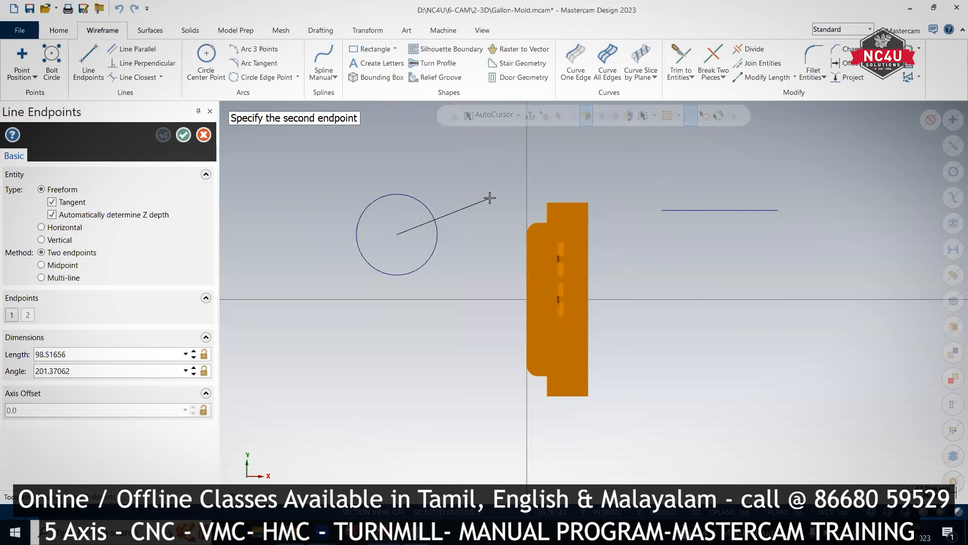
pyautogui.click(518, 115)
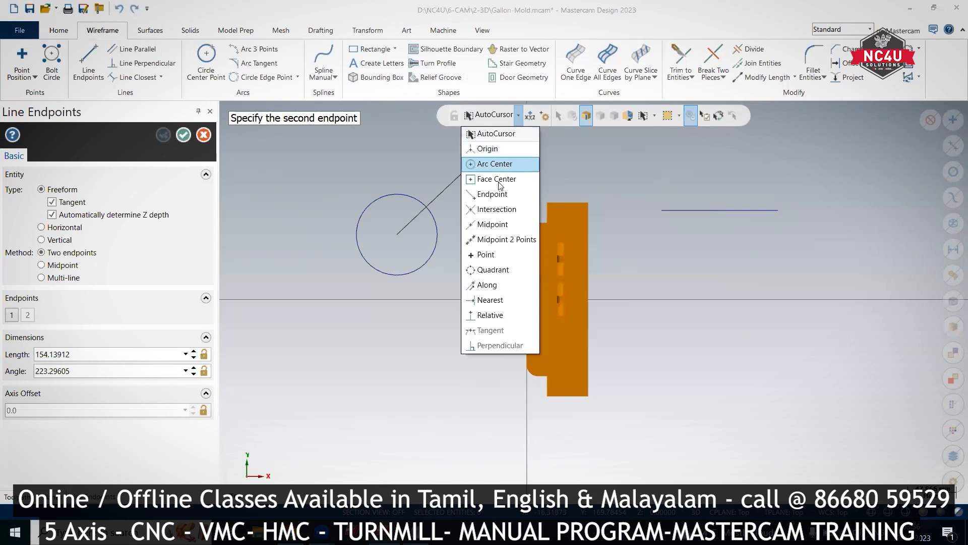
pyautogui.click(497, 179)
pyautogui.moveTo(627, 275); pyautogui.dragTo(546, 313, button='middle')
pyautogui.click(544, 308)
pyautogui.moveTo(645, 230); pyautogui.dragTo(586, 271, button='middle')
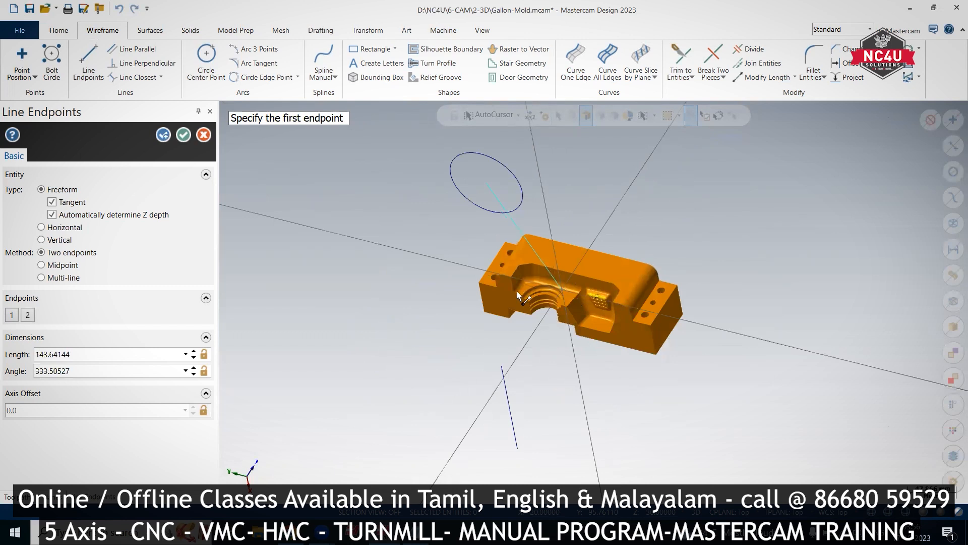
# - Try to draw a line starting at the intersection of the circle and the diagonal line in the rotated view
pyautogui.click(518, 115)
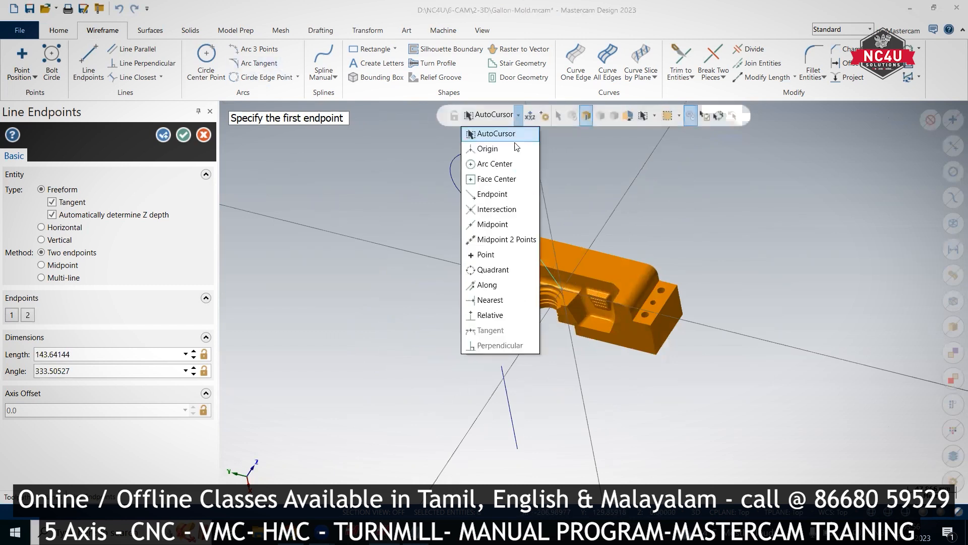
pyautogui.click(504, 197)
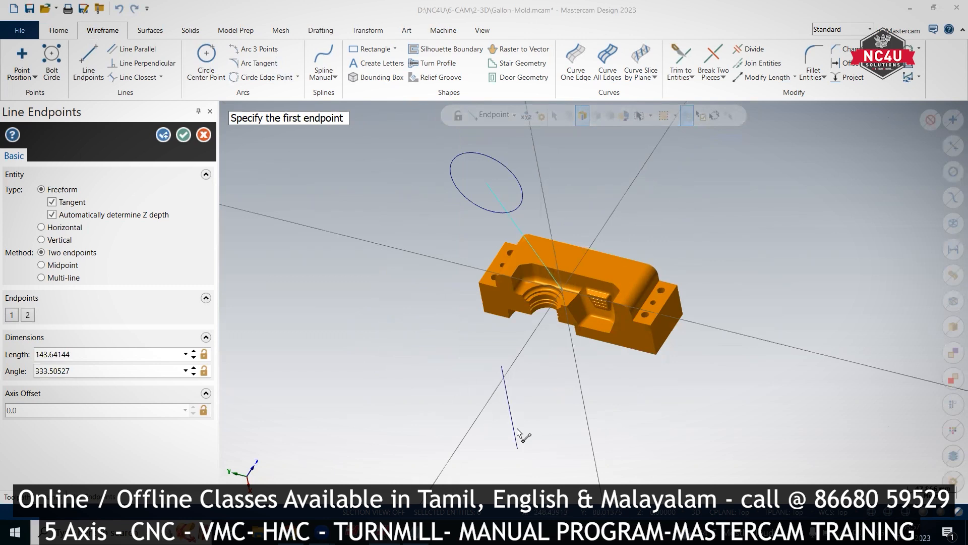
pyautogui.click(515, 115)
pyautogui.click(503, 209)
pyautogui.moveTo(502, 218)
pyautogui.mouseDown(button='middle')
pyautogui.moveTo(454, 270)
pyautogui.moveTo(491, 225)
pyautogui.moveTo(488, 240)
pyautogui.mouseUp(button='middle')
pyautogui.click(521, 190)
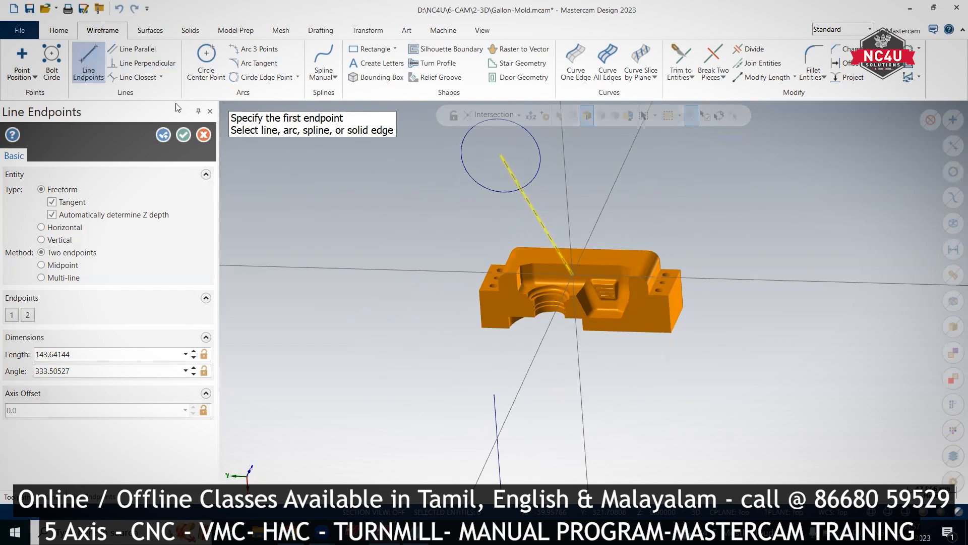
pyautogui.click(502, 189)
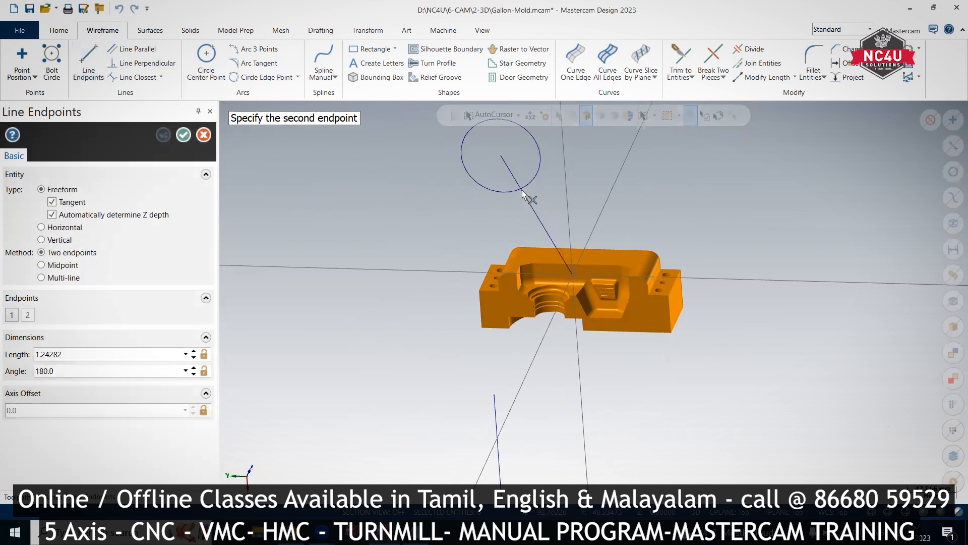
pyautogui.click(522, 191)
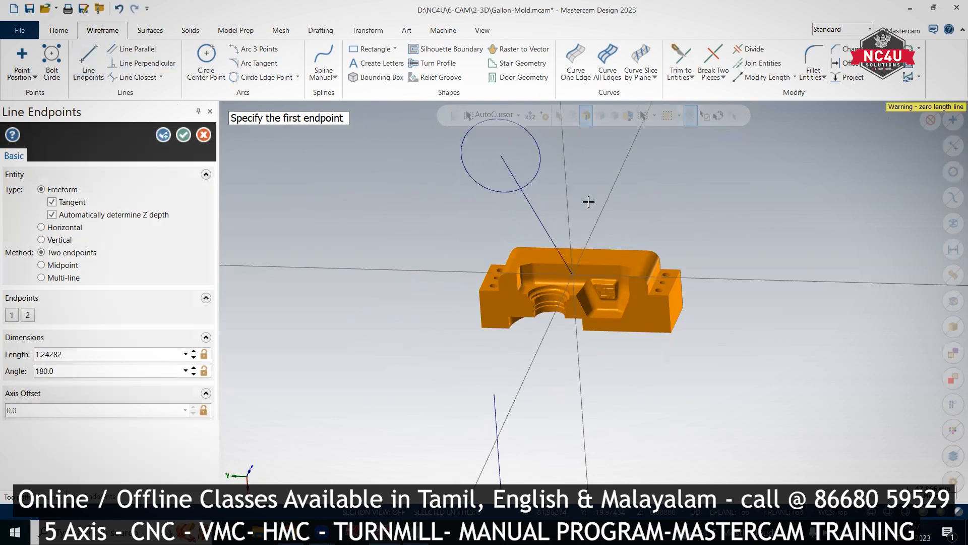
# - In the Top view, draw a line about 93 long at about 40° from the intersection of the circle and the diagonal line
pyautogui.rightClick(596, 182)
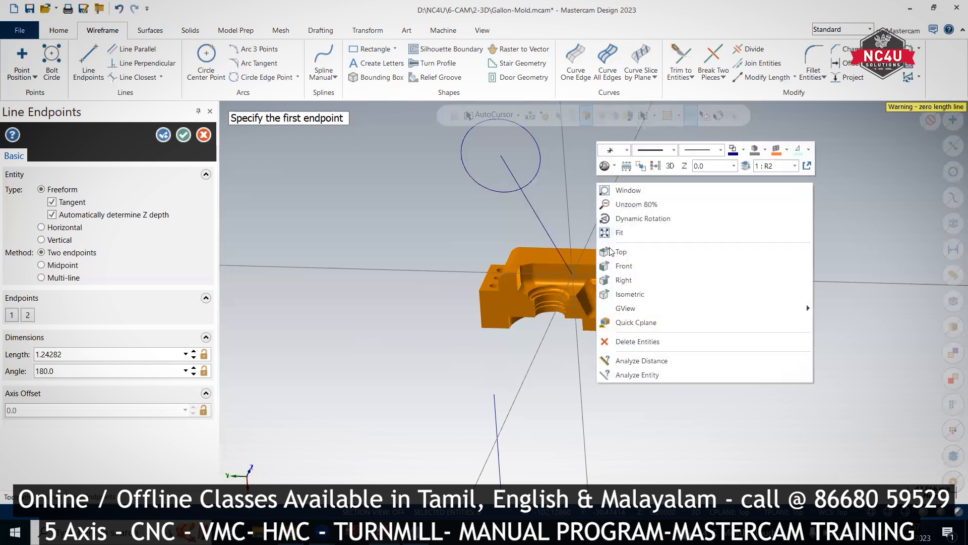
pyautogui.click(617, 266)
pyautogui.rightClick(457, 191)
pyautogui.click(509, 266)
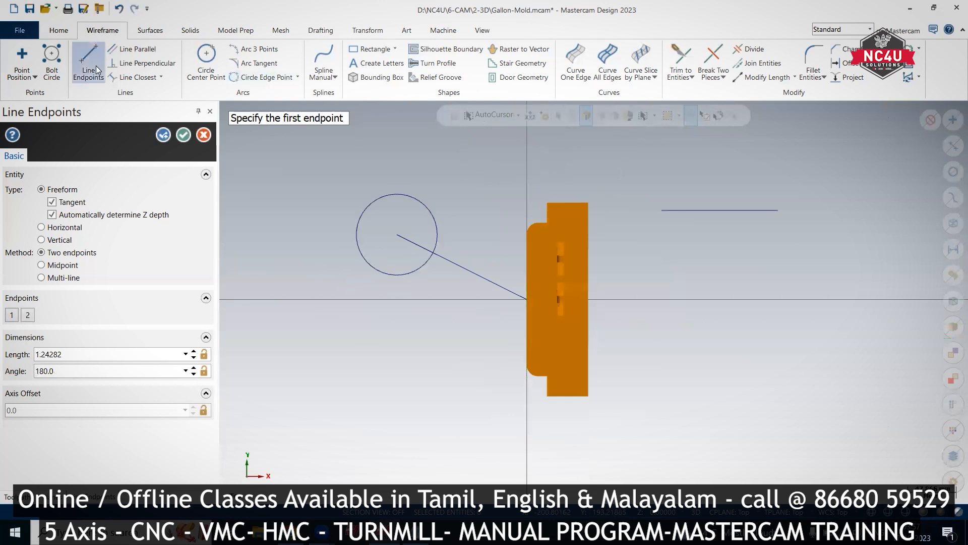
pyautogui.click(518, 115)
pyautogui.click(497, 208)
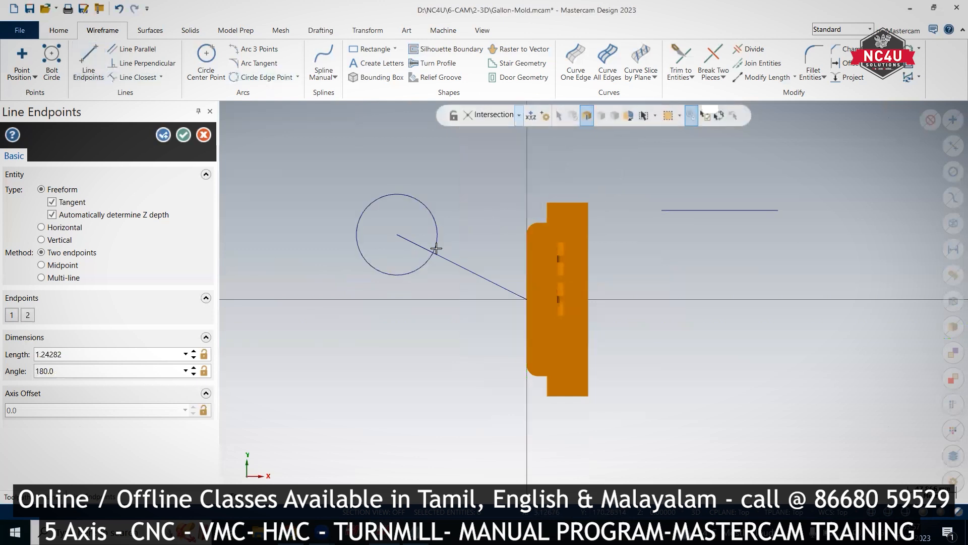
pyautogui.click(434, 254)
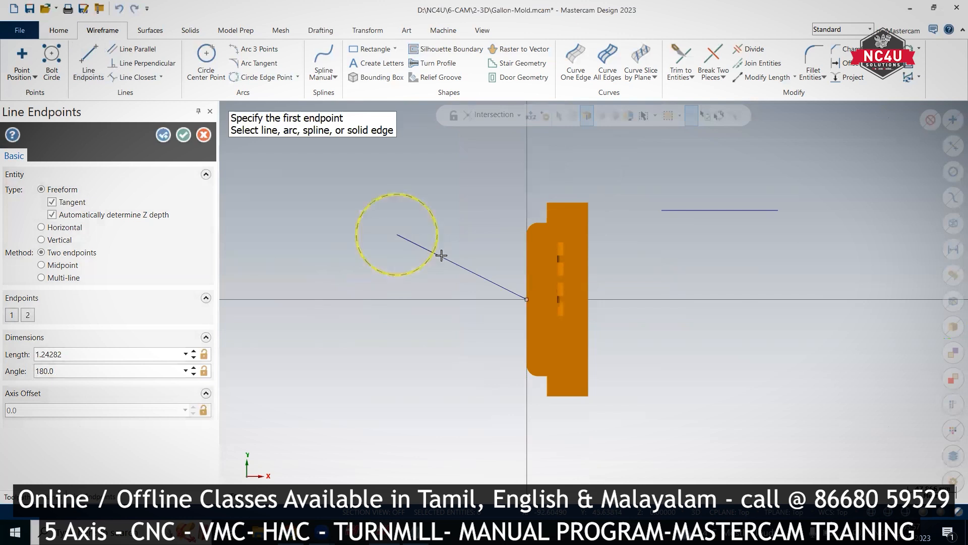
pyautogui.click(444, 257)
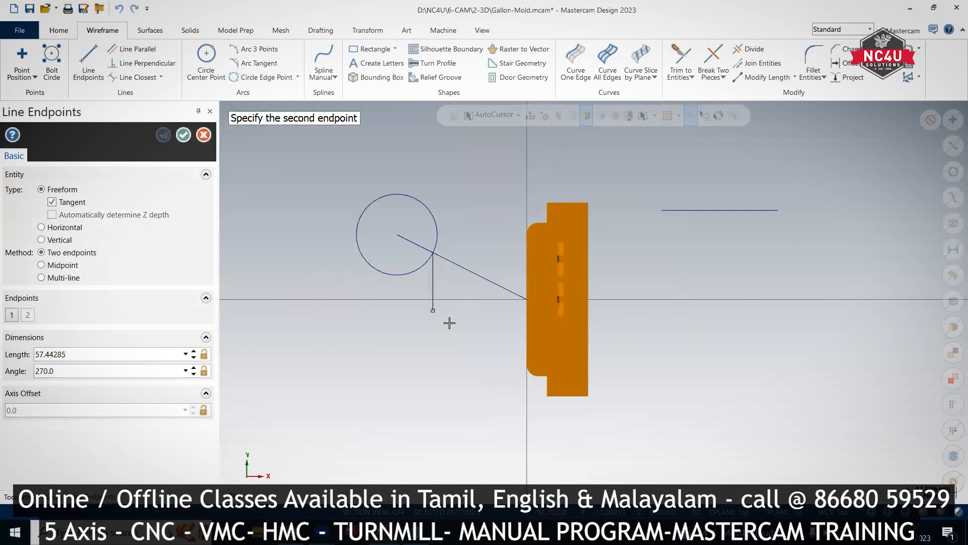
pyautogui.click(505, 192)
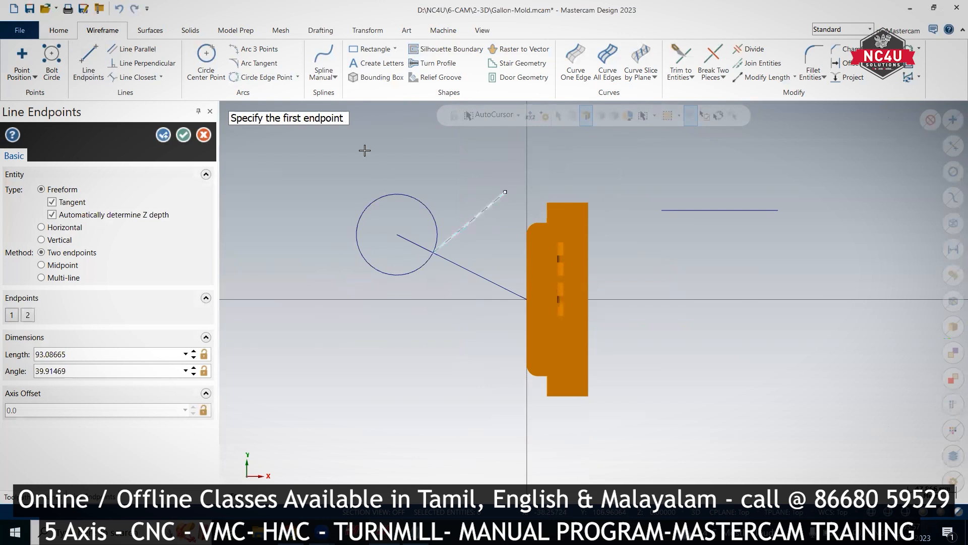
# - Draw a line about 112 long from the midpoint of the 93-long line to the diagonal line's end at the mold block
pyautogui.click(518, 115)
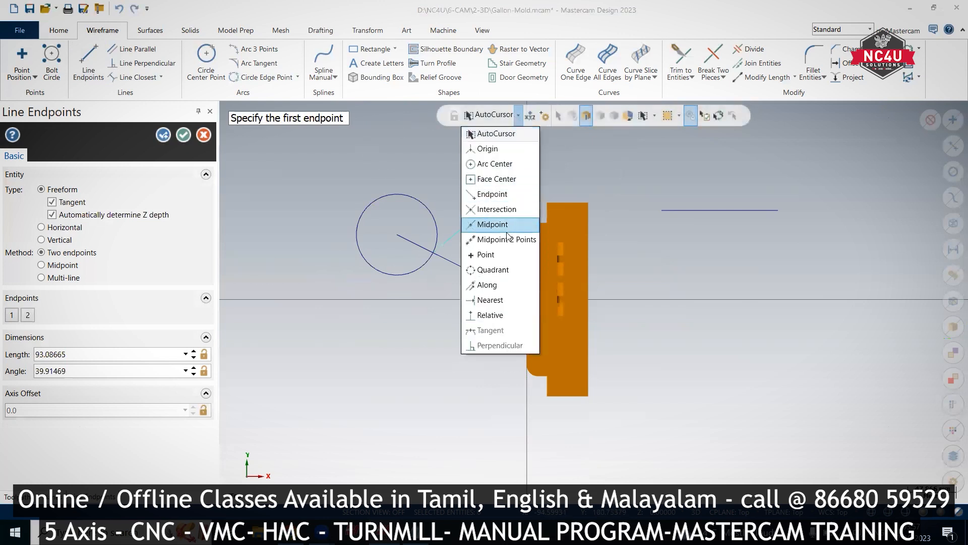
pyautogui.click(492, 224)
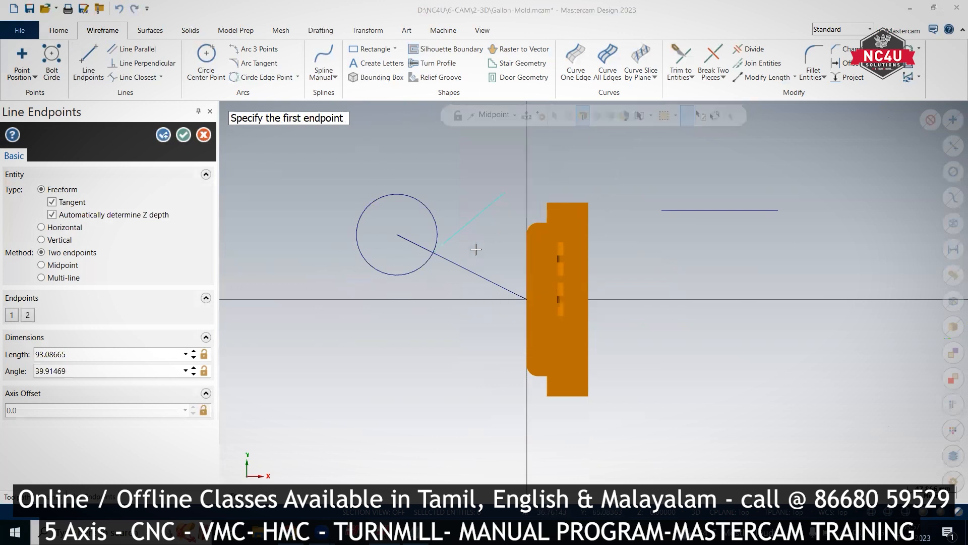
pyautogui.click(470, 224)
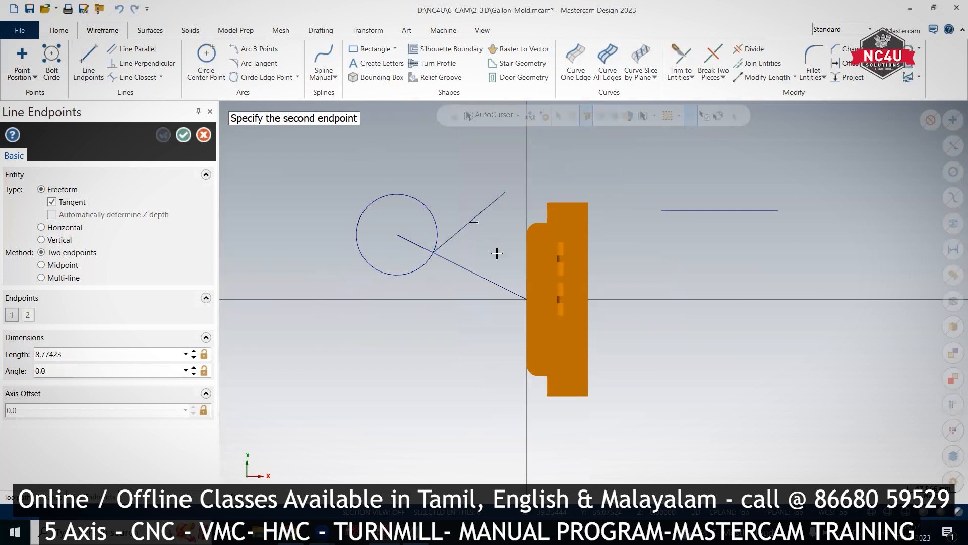
pyautogui.click(524, 298)
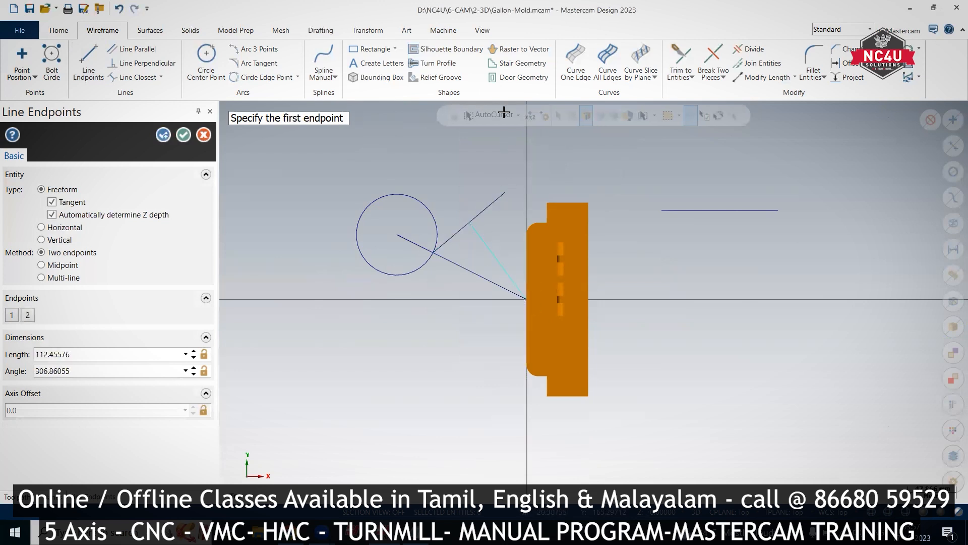
# - Draw a line about 57 long at 225° from the circle's top quadrant, using the Quadrant snap, to its left quadrant
pyautogui.click(518, 116)
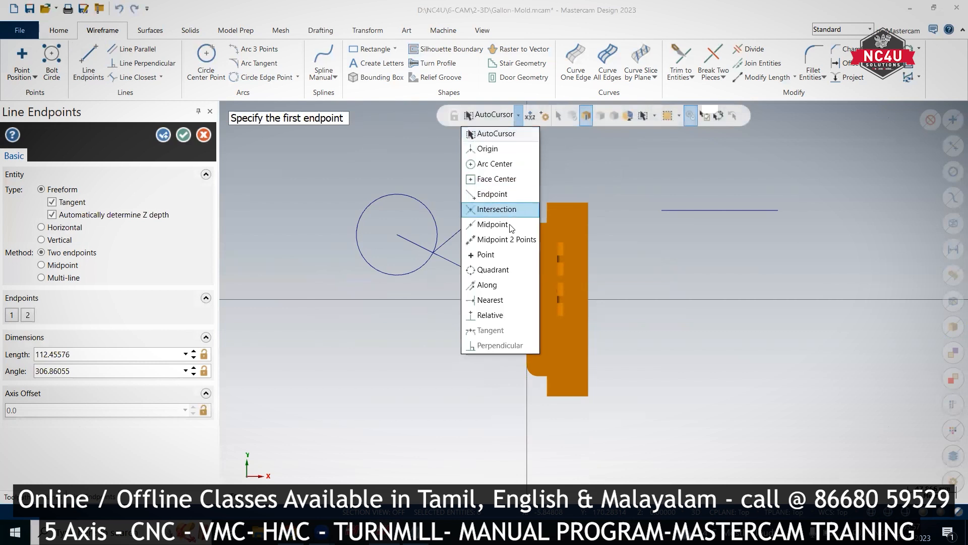
pyautogui.click(496, 255)
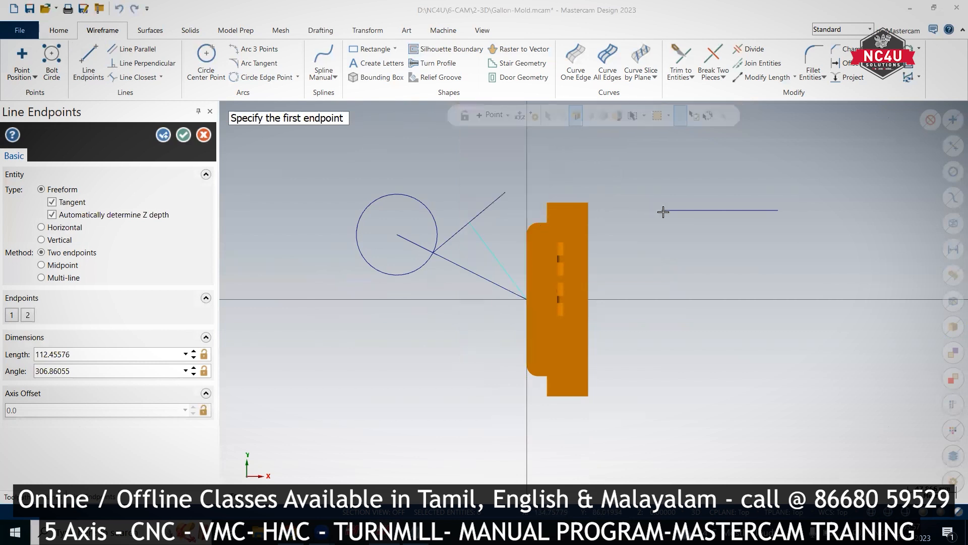
pyautogui.click(508, 116)
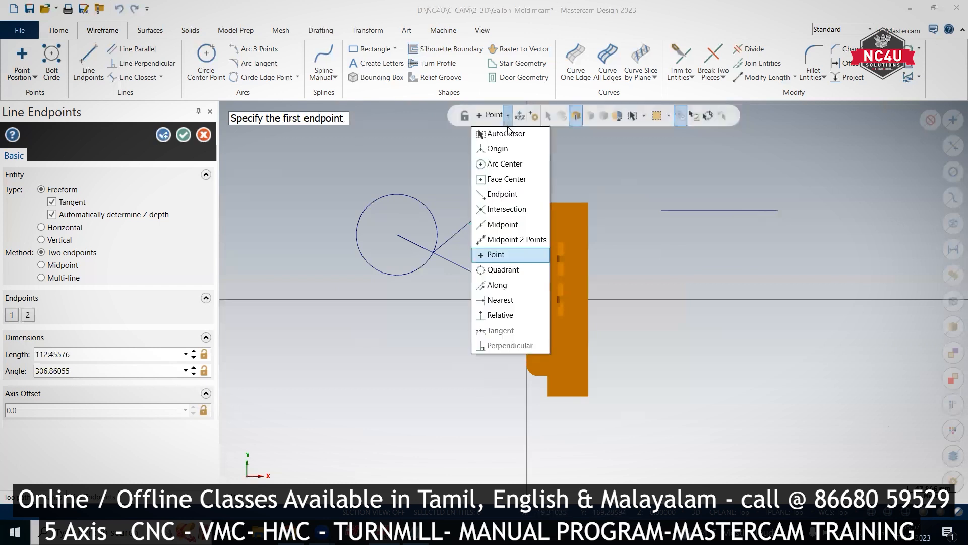
pyautogui.click(515, 270)
pyautogui.click(400, 195)
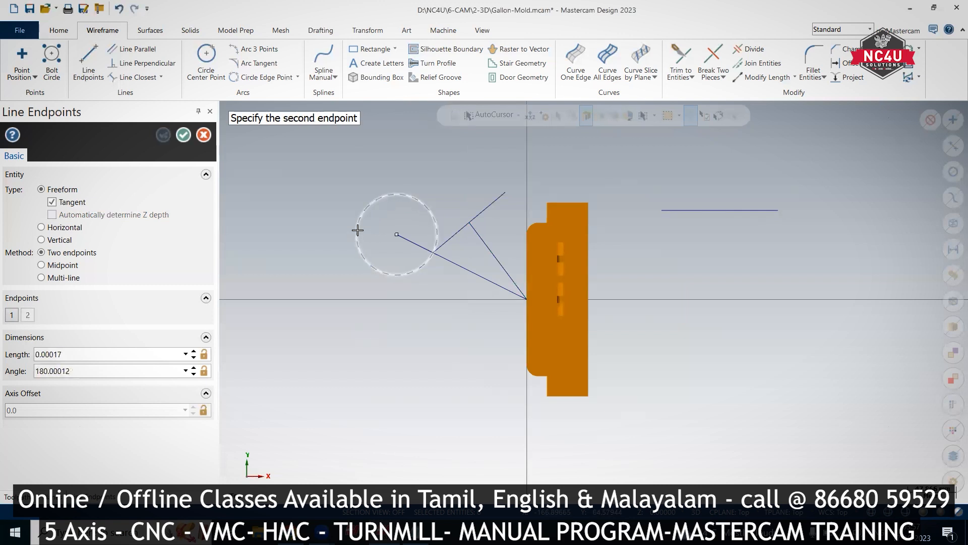
pyautogui.click(515, 116)
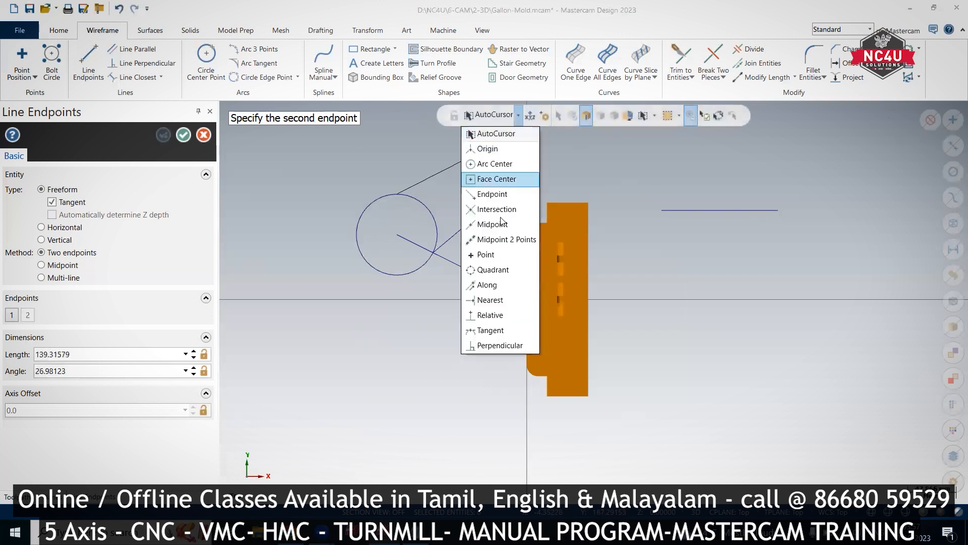
pyautogui.click(361, 234)
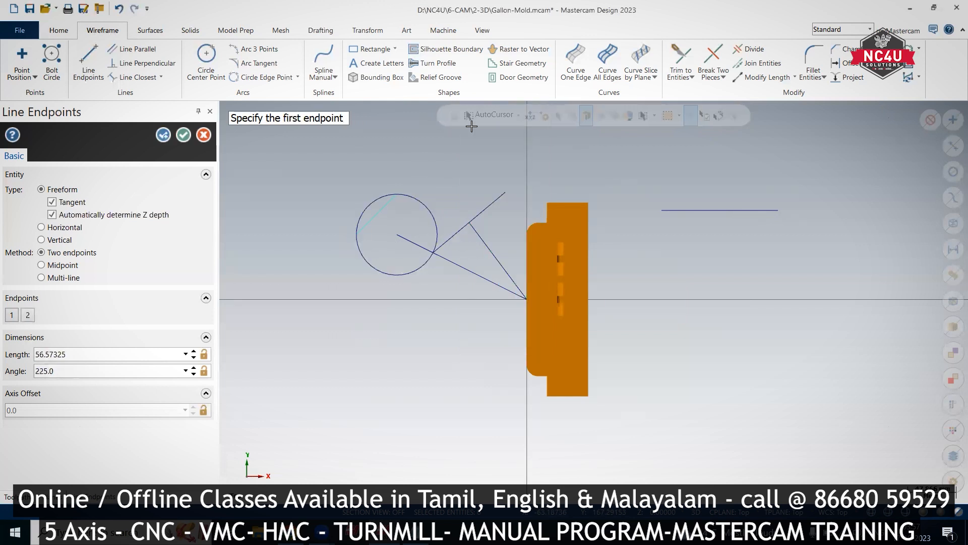
# - Draw a line about 107 long at about 41° from a Relative snap point offset 80 mm along X from the circle's center
pyautogui.click(517, 116)
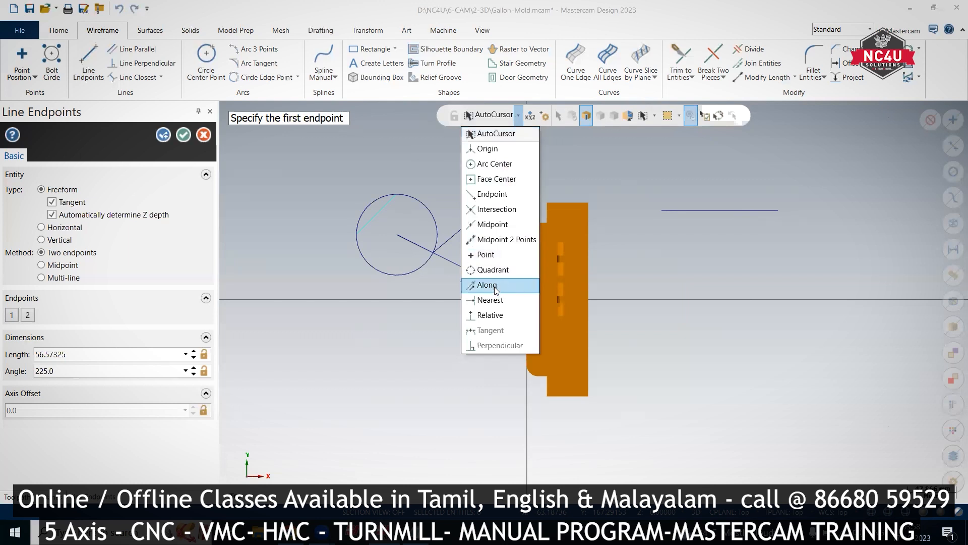
pyautogui.click(491, 315)
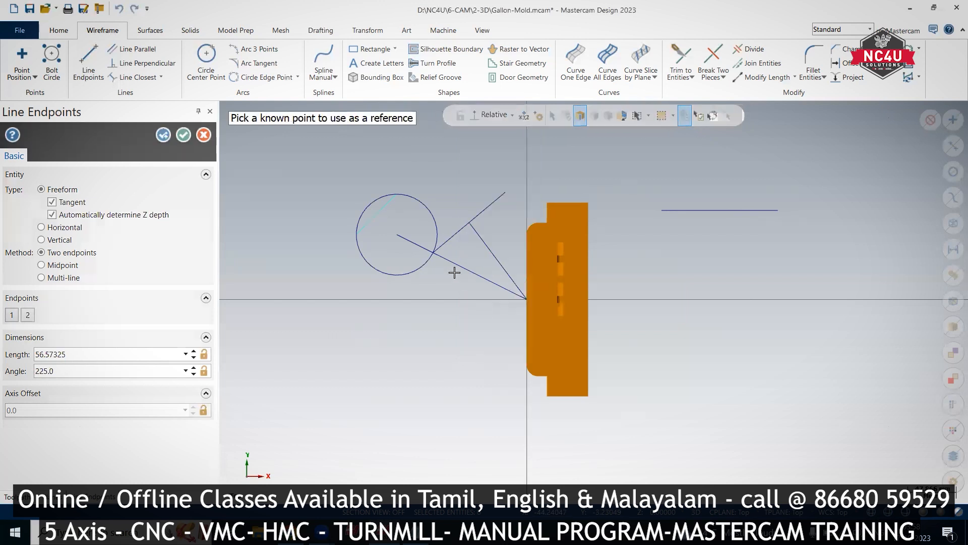
pyautogui.click(401, 240)
pyautogui.moveTo(471, 208); pyautogui.dragTo(428, 214, button='middle')
pyautogui.click(417, 235)
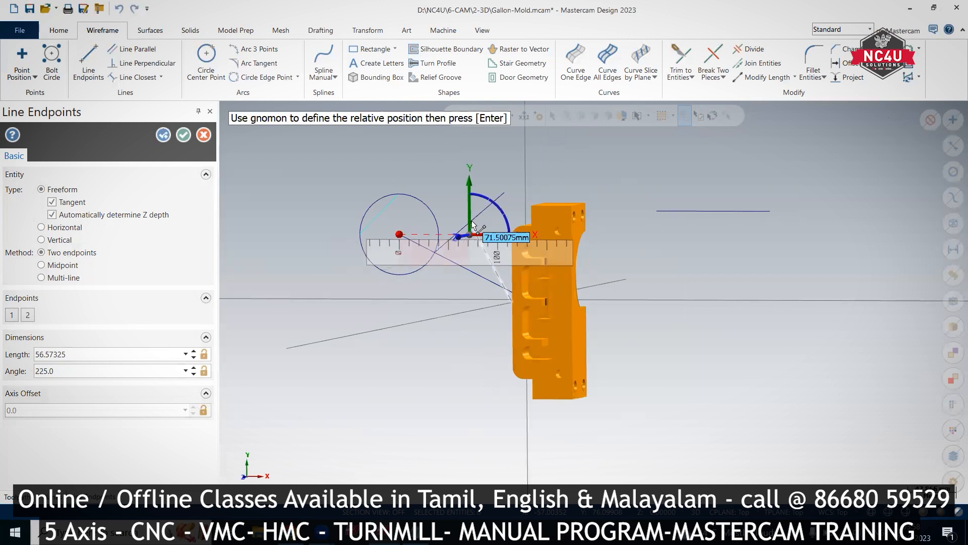
pyautogui.write('80')
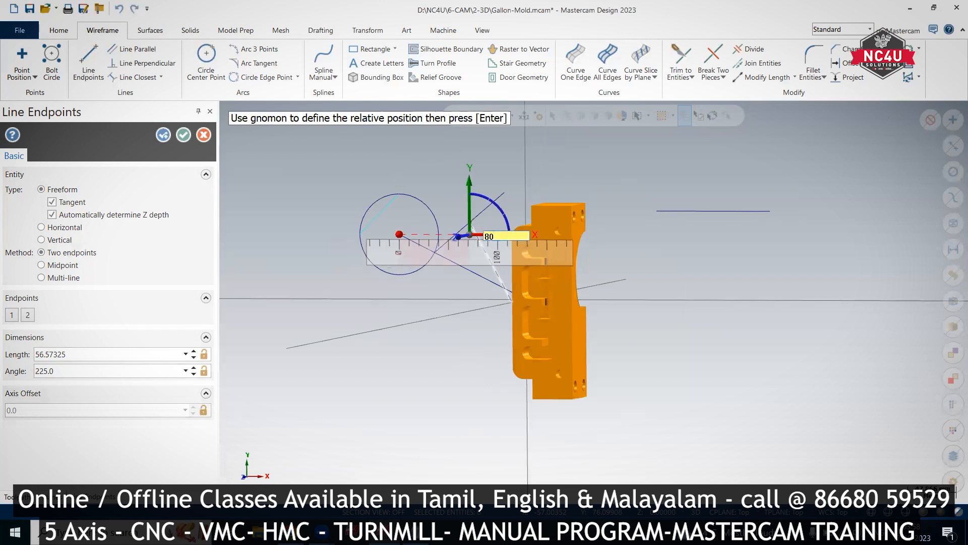
pyautogui.press('Return')
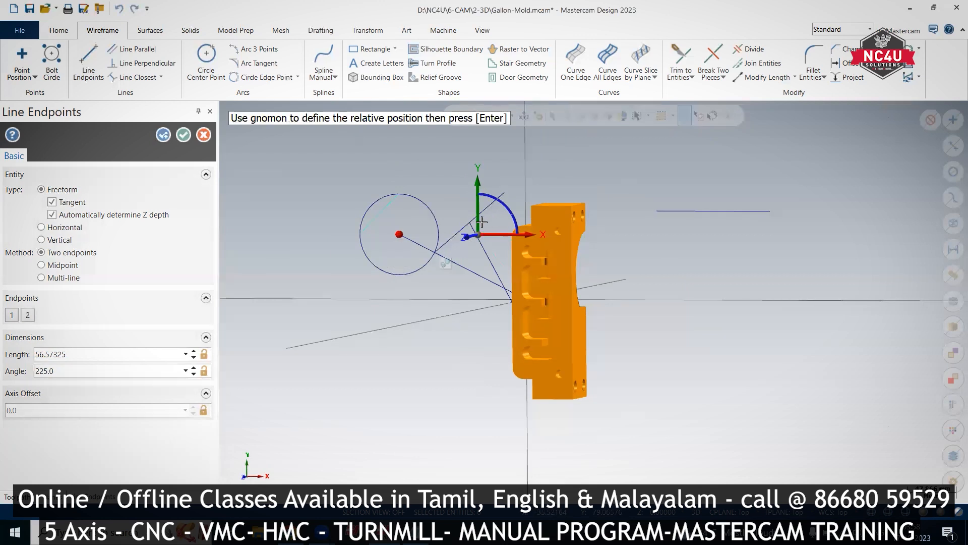
pyautogui.press('Return')
pyautogui.click(556, 163)
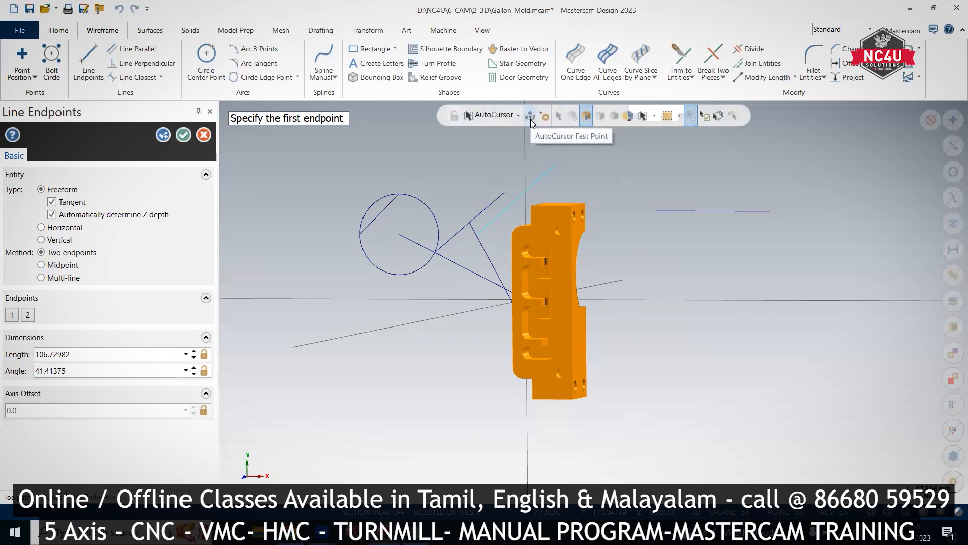
# - Restore the Top view and finish the line command
pyautogui.click(518, 115)
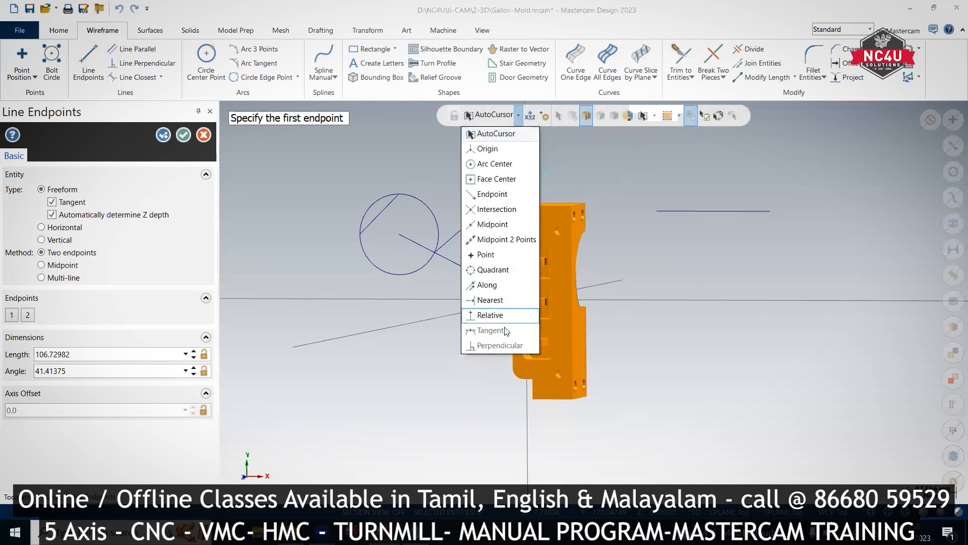
pyautogui.click(624, 226)
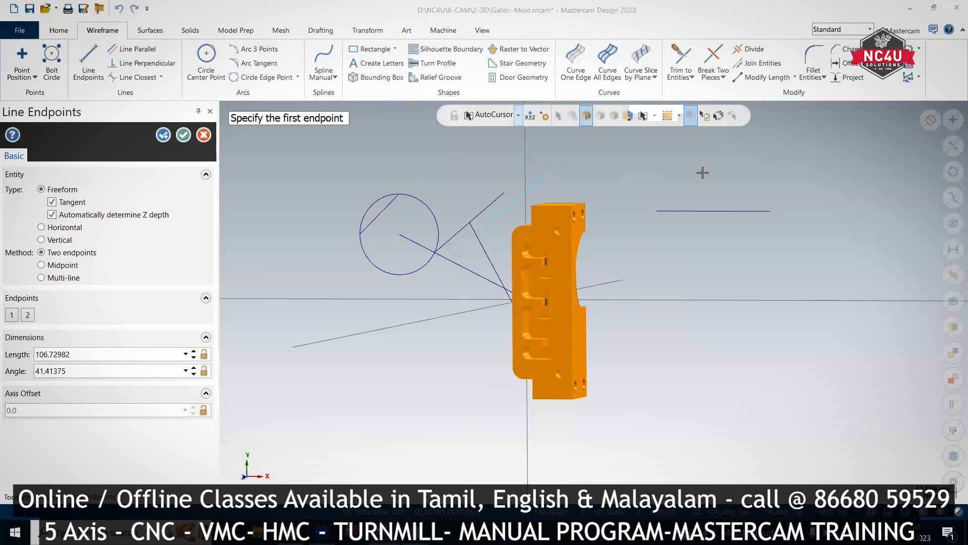
pyautogui.rightClick(694, 155)
pyautogui.click(671, 210)
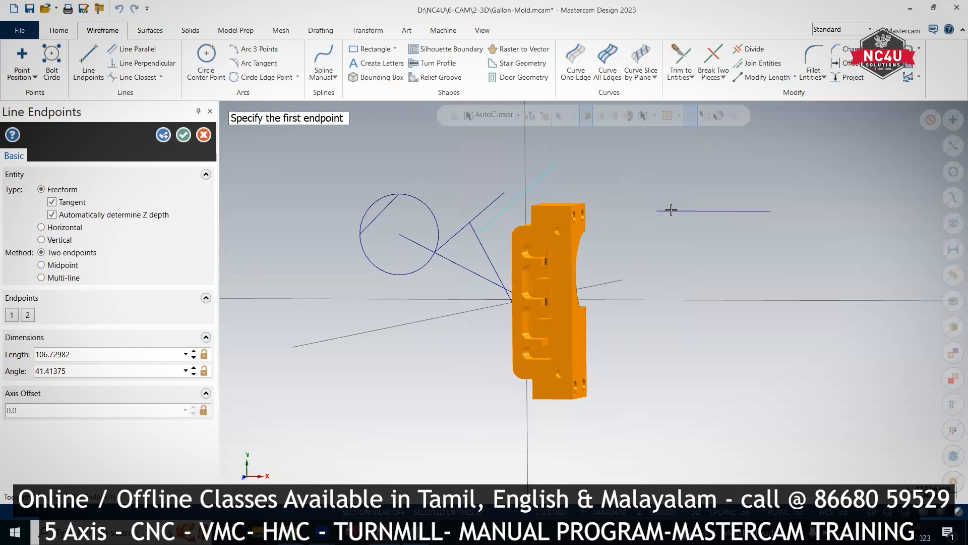
pyautogui.click(184, 134)
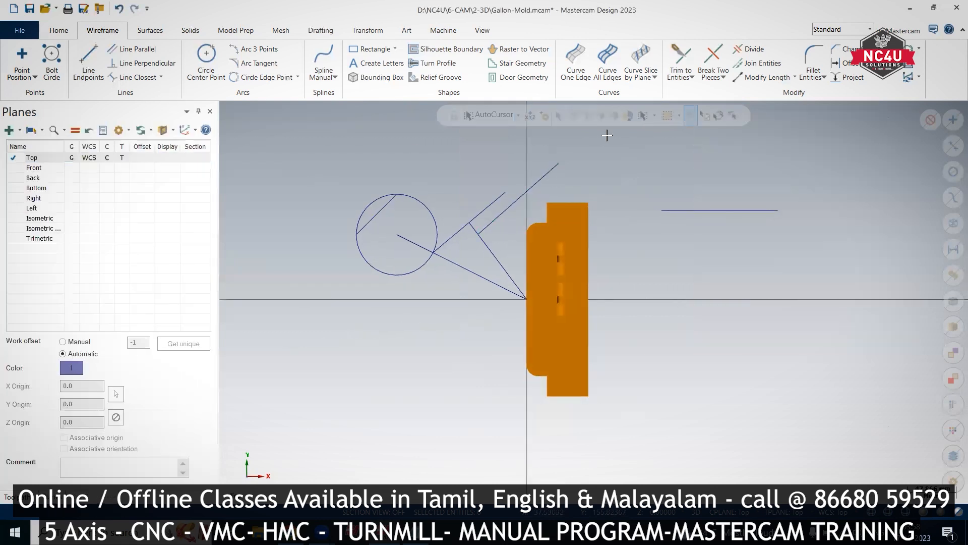
# - Draw two freeform lines meeting at a peak below the horizontal line, beside the mold block
pyautogui.click(89, 58)
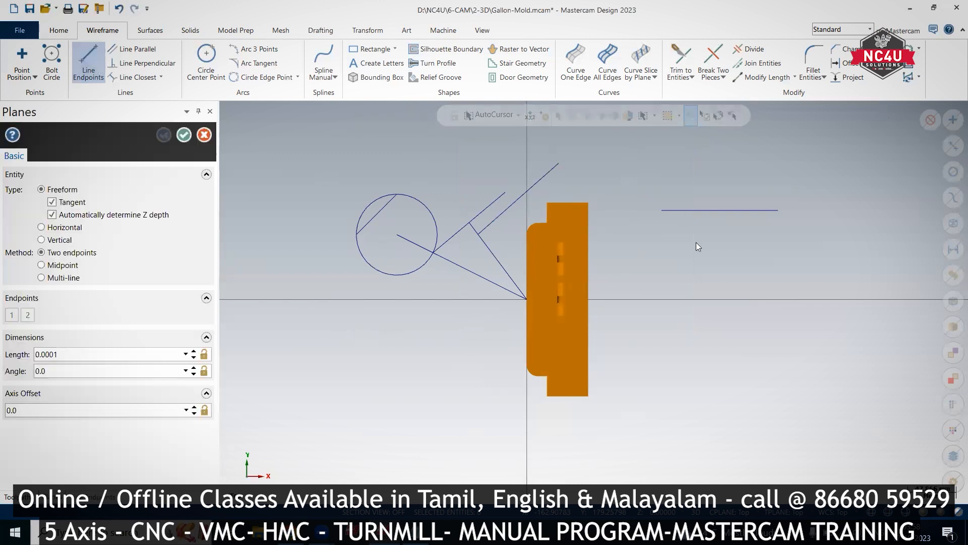
pyautogui.click(722, 238)
pyautogui.click(726, 241)
pyautogui.click(804, 290)
pyautogui.press('Escape')
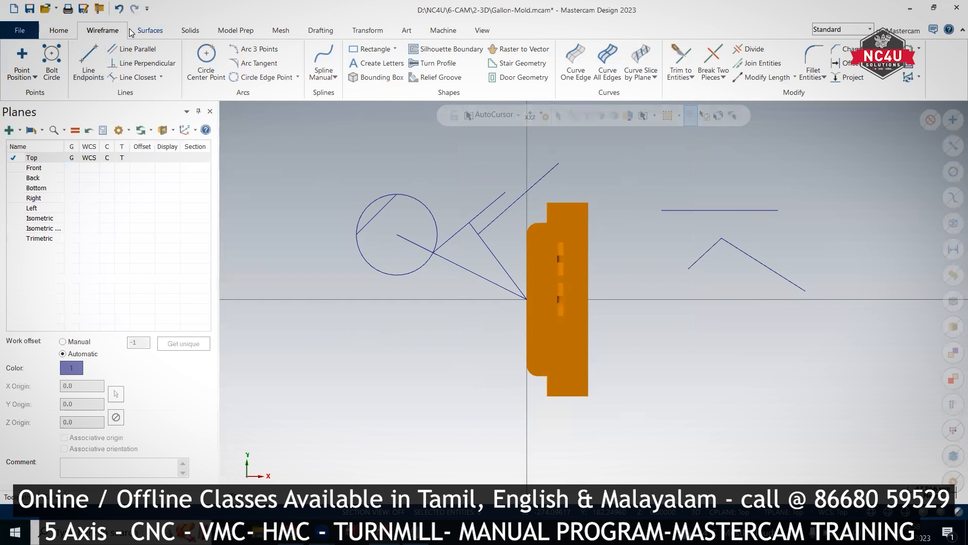
# - Undo the last six drawing operations
pyautogui.click(119, 10)
pyautogui.click(118, 10)
pyautogui.click(119, 11)
pyautogui.click(118, 10)
pyautogui.click(118, 10)
pyautogui.click(118, 10)
# - Redo five of the undone operations, up to the short sloped line below the horizontal line
pyautogui.click(133, 10)
pyautogui.click(133, 10)
pyautogui.click(133, 10)
pyautogui.click(133, 10)
pyautogui.click(133, 10)
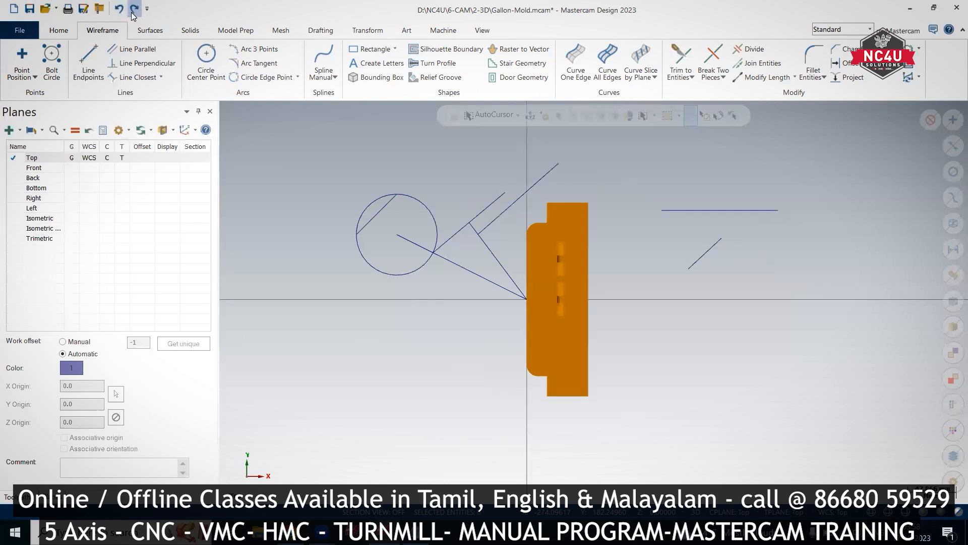